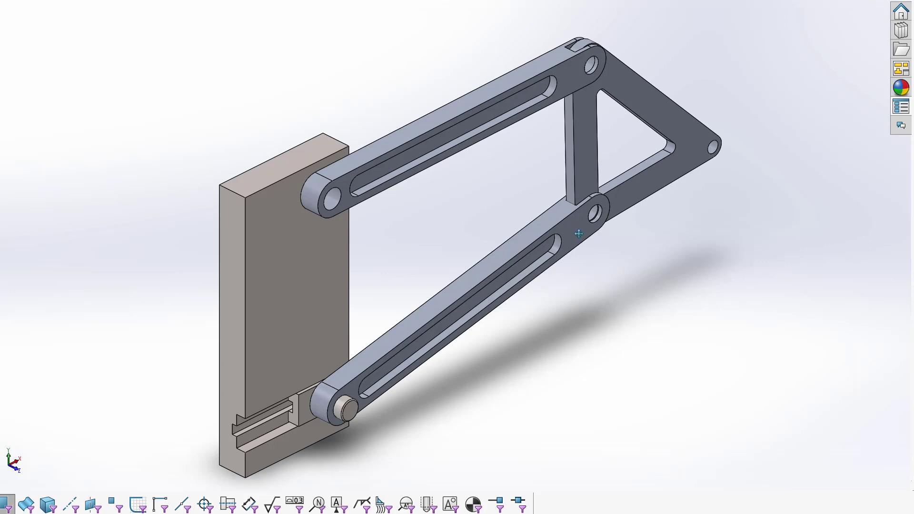
- Nudge the assembly view and swing the lower link to move the robot linkage
ctrl+middle_drag(580, 235, 581, 243)
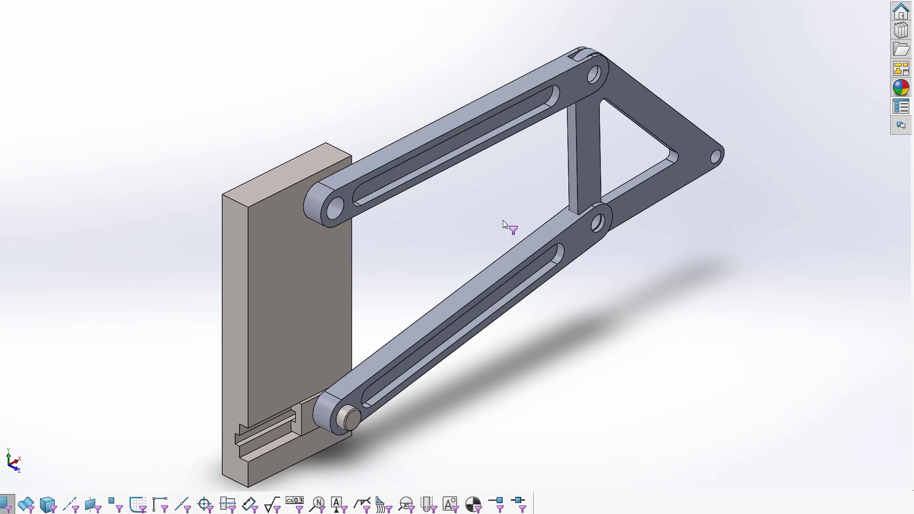
drag(578, 241, 523, 71)
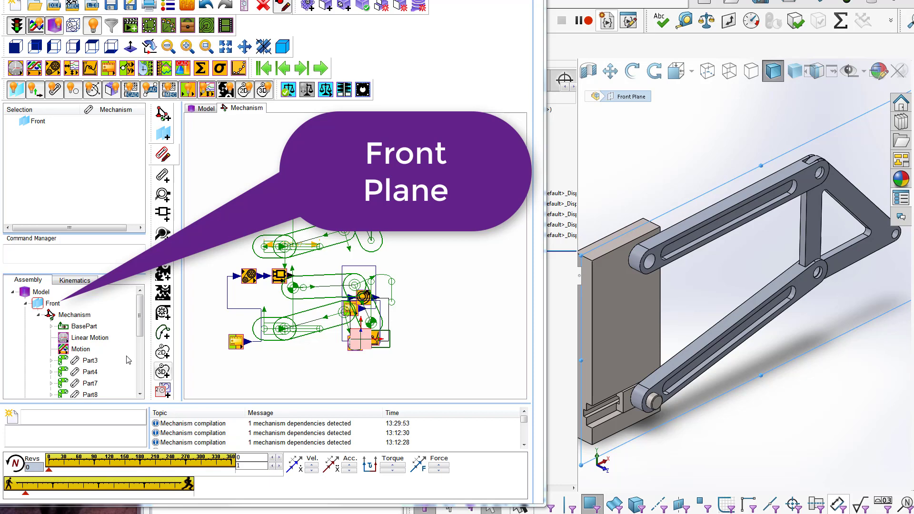
- Select Front in MechDesigner's Assembly tree and highlight the matching Front Plane in SOLIDWORKS
click(53, 304)
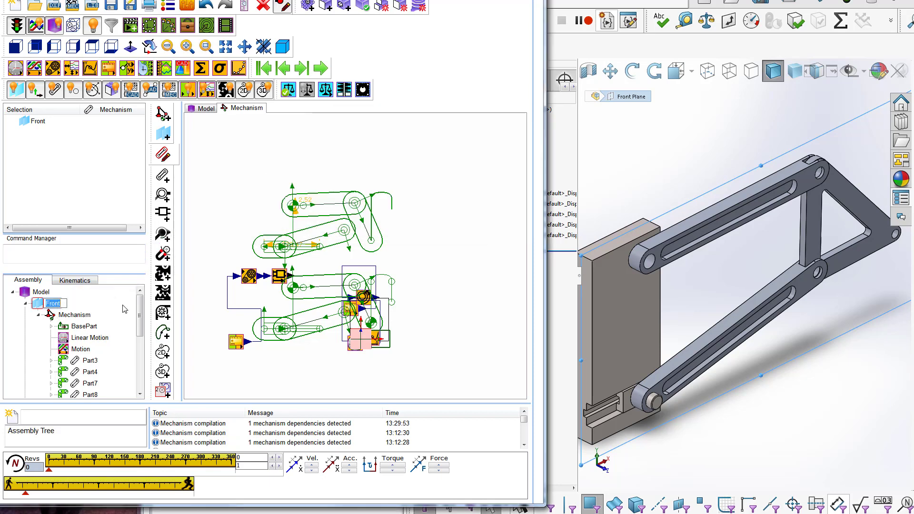
click(673, 192)
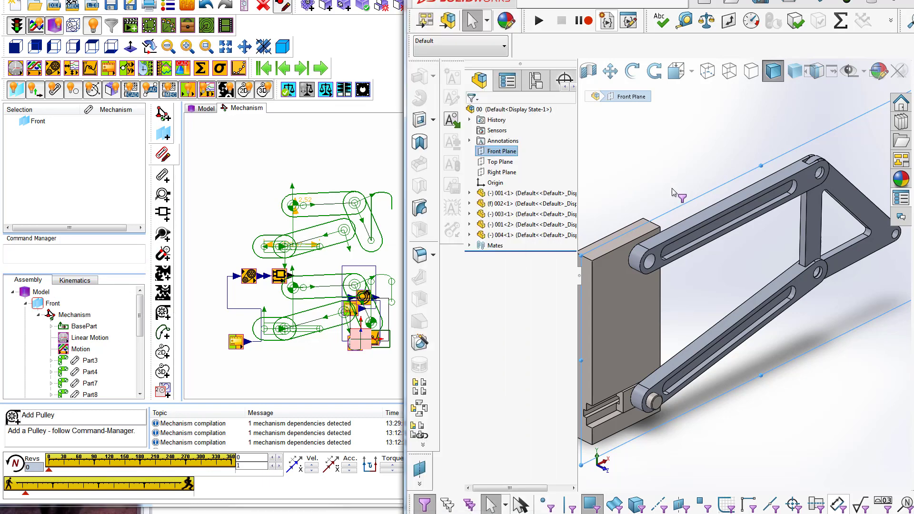
click(696, 200)
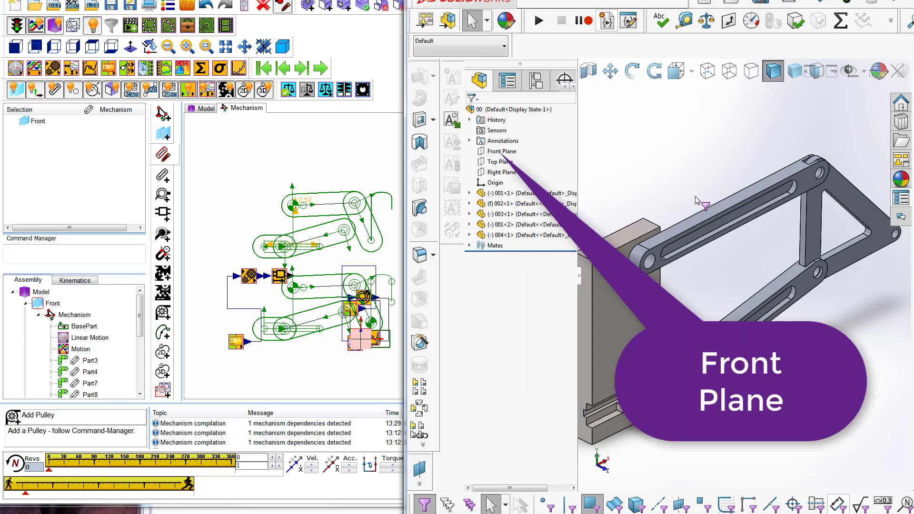
click(495, 152)
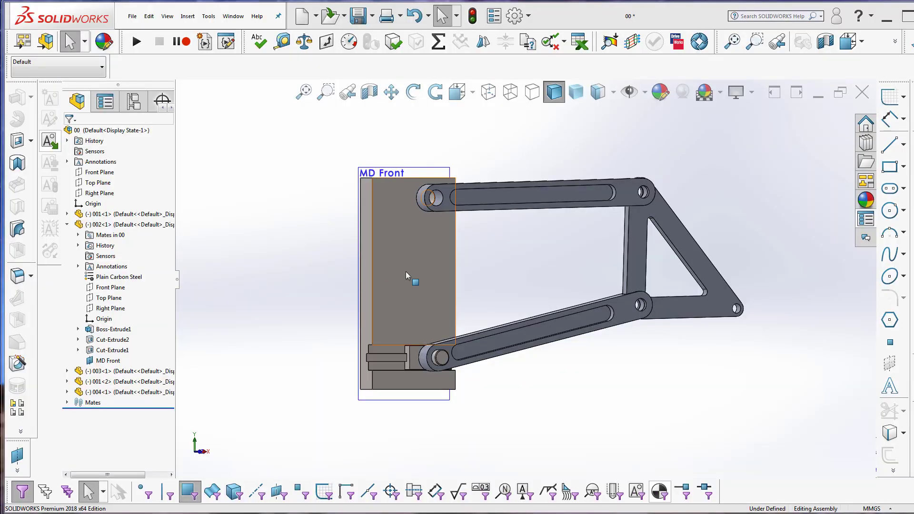
- Open part 002 alone to inspect its MD Front plane, then return to the assembly
right_click(405, 271)
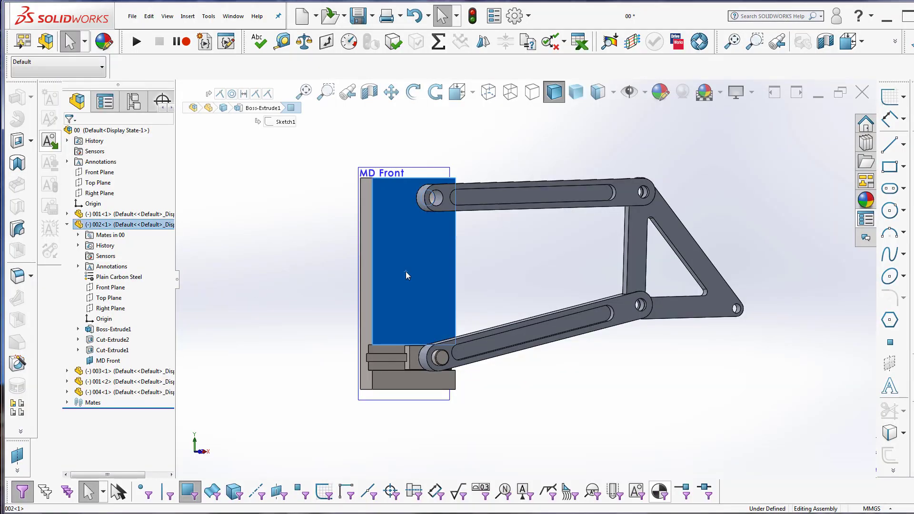
click(415, 230)
click(98, 231)
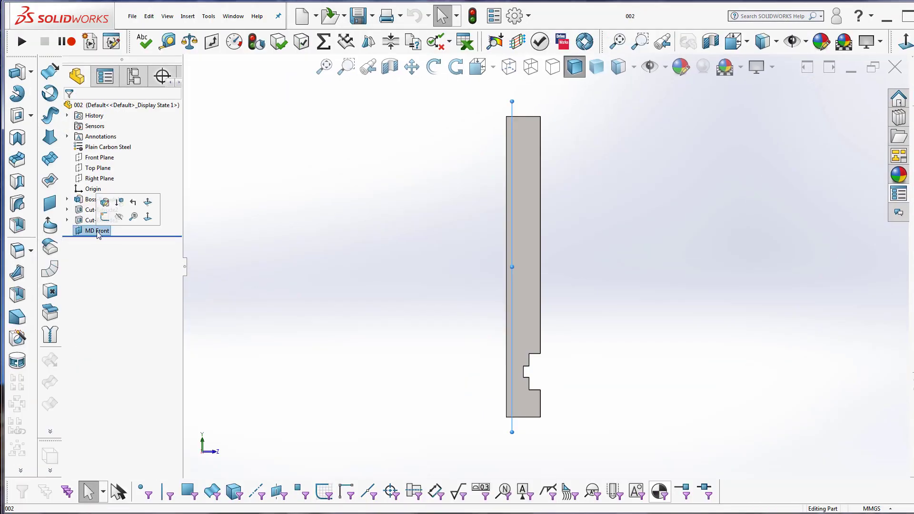
click(346, 230)
click(895, 68)
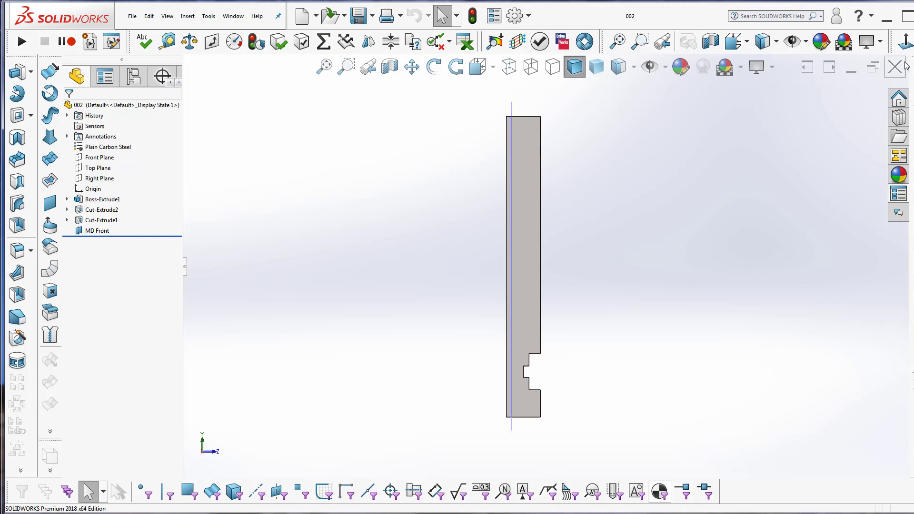
key(Left)
key(Left)
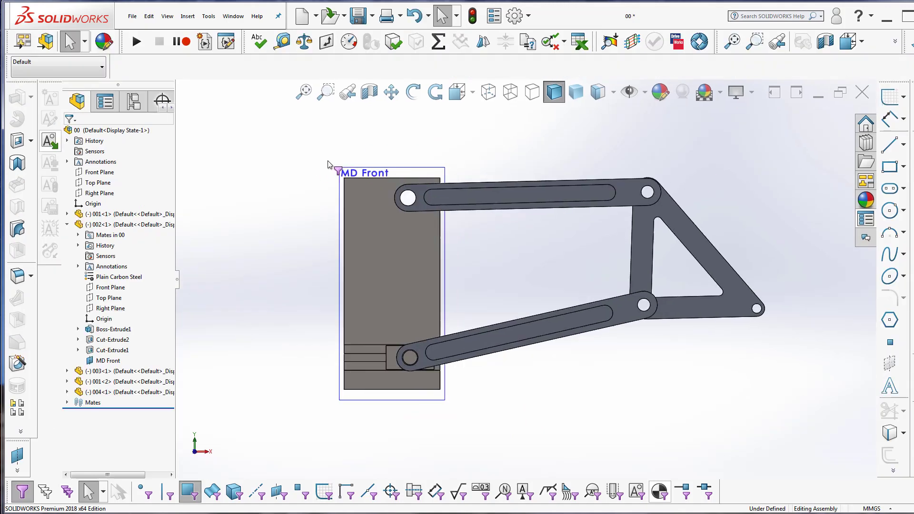
key(Down)
key(Down)
key(Down)
key(Down)
key(Down)
key(Down)
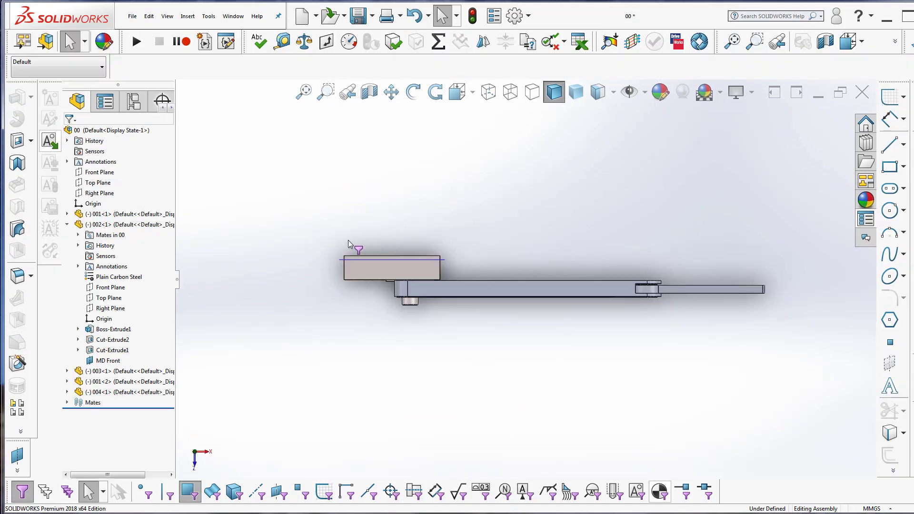
- Edit the MD Front plane and reduce its offset from 5.00mm to 1.00mm
click(100, 172)
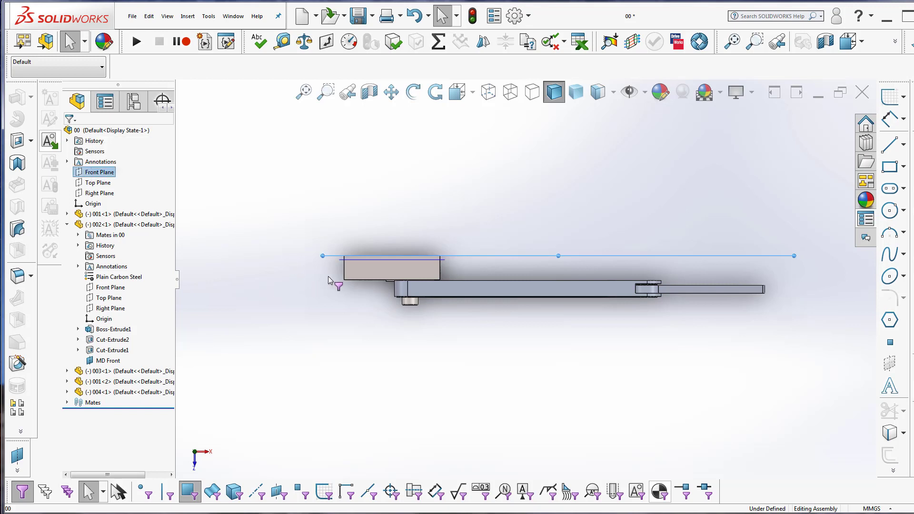
click(103, 360)
click(110, 330)
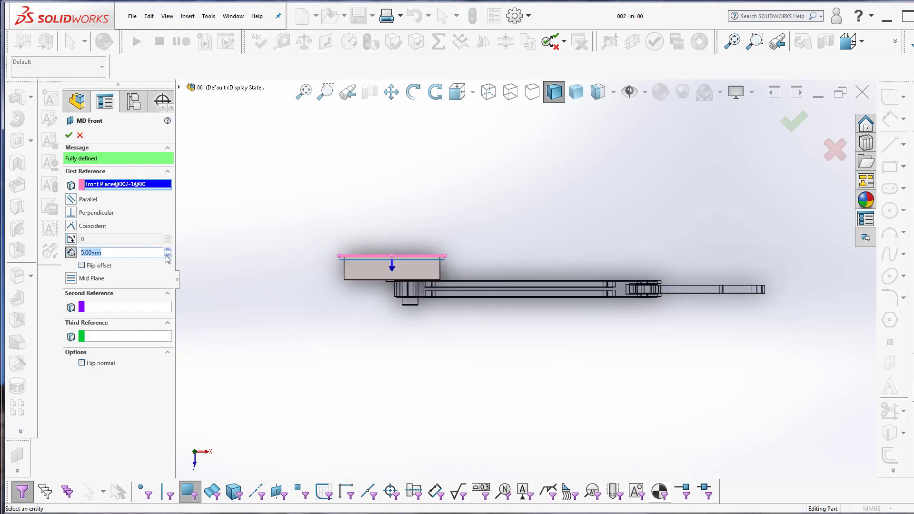
click(168, 256)
click(168, 256)
click(168, 255)
click(168, 256)
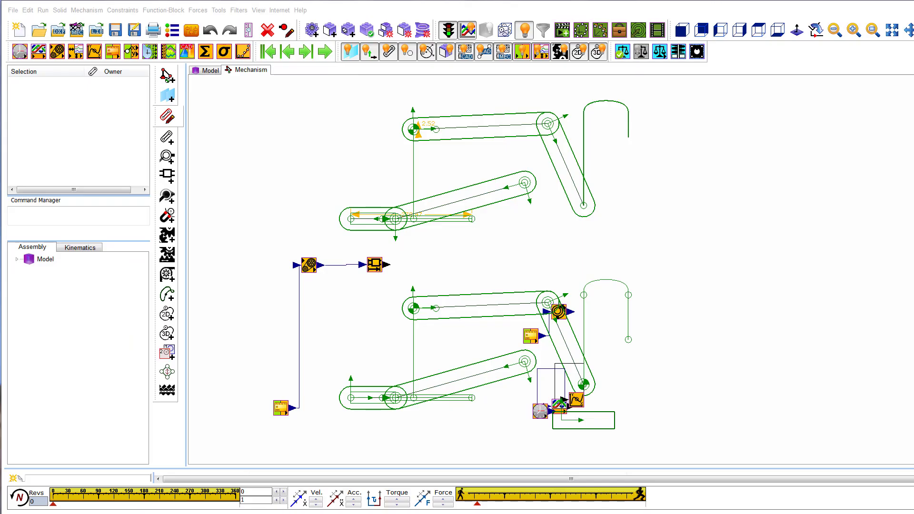
- In BasePart, add a CAD-Line from the vertical line's top point rightward, constrained Horizontal
double_click(414, 164)
click(167, 214)
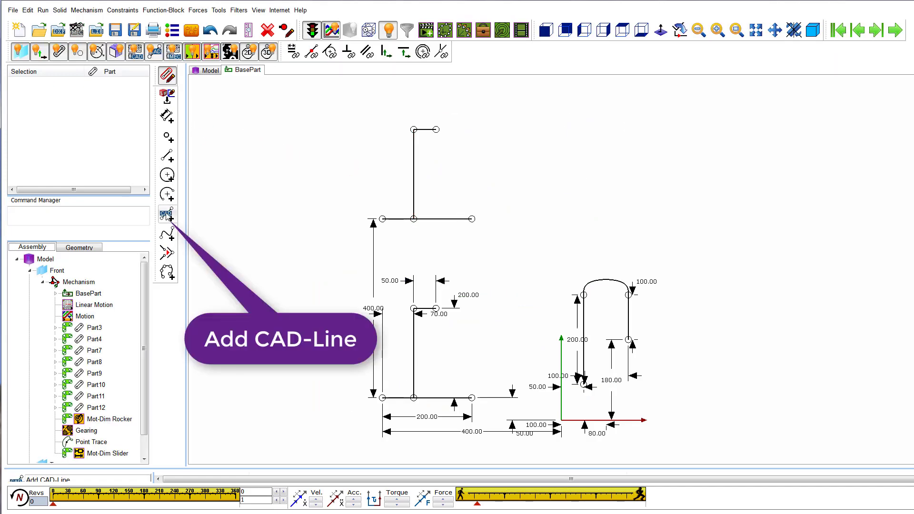
click(414, 129)
click(560, 115)
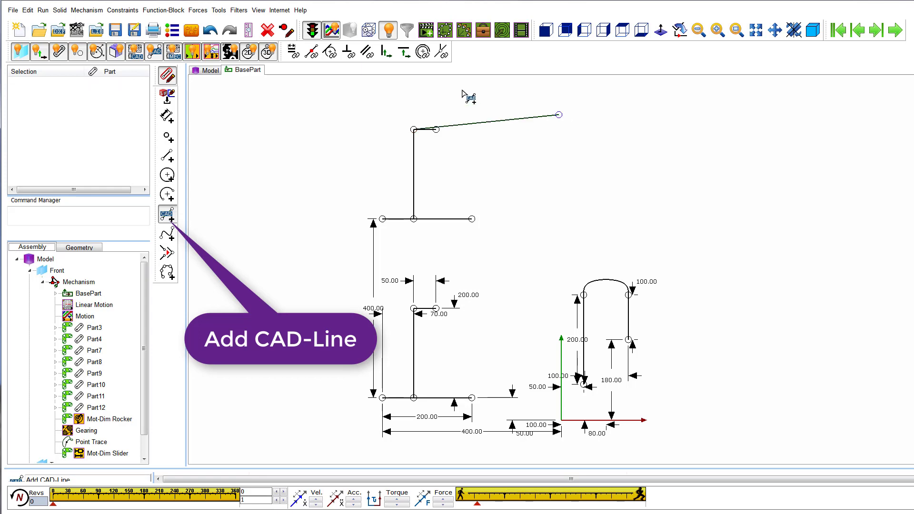
click(404, 52)
click(481, 125)
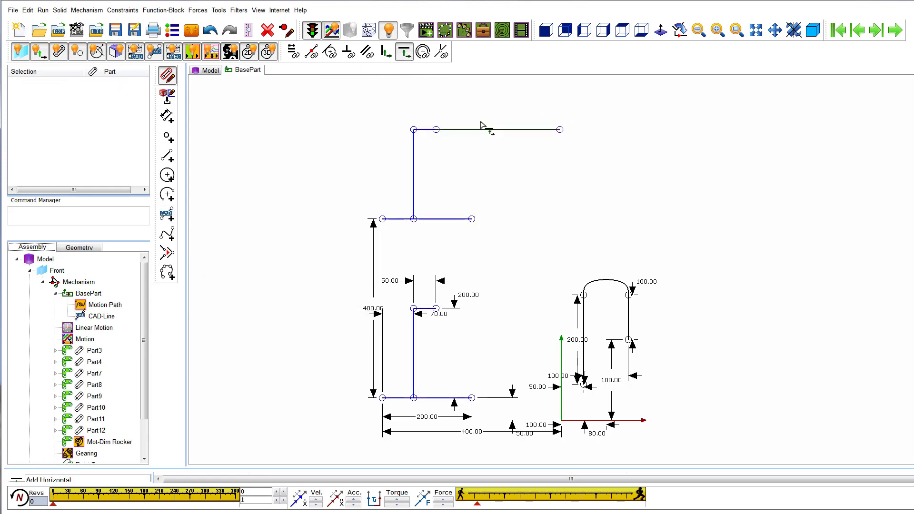
click(166, 75)
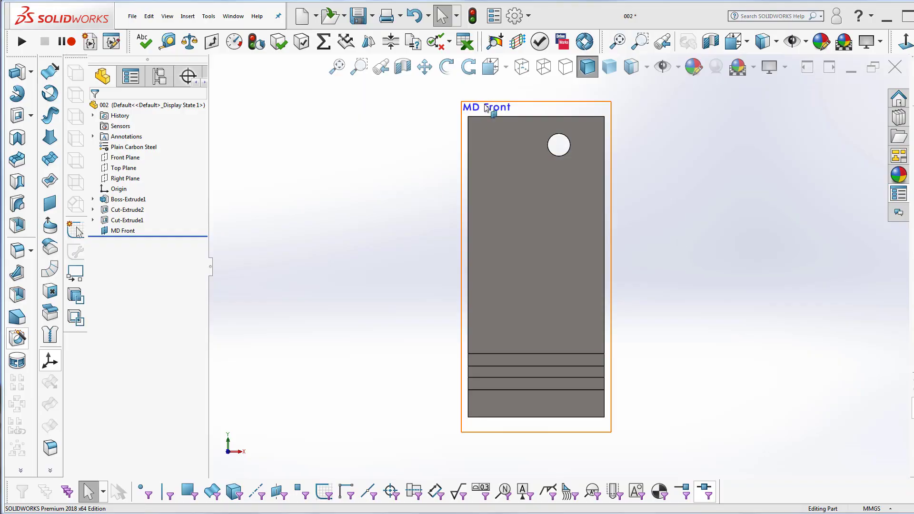
- Sketch horizontal and vertical centerlines from the hole centre on the MD Front plane
click(495, 112)
key(s)
click(819, 457)
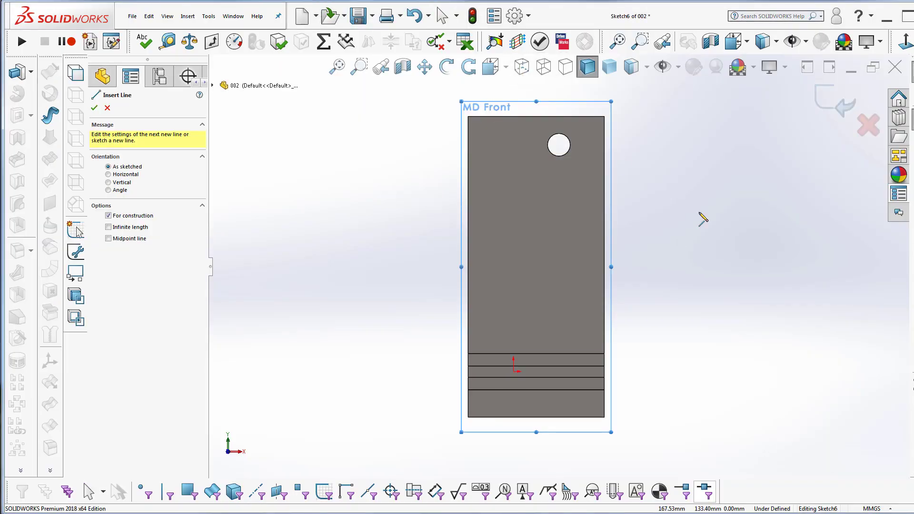
click(559, 145)
drag(751, 134, 755, 145)
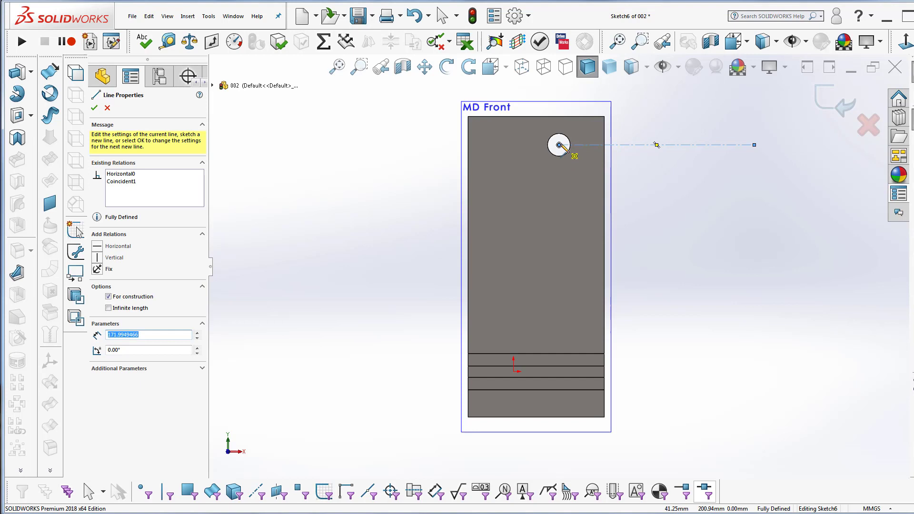
drag(559, 145, 559, 92)
click(836, 101)
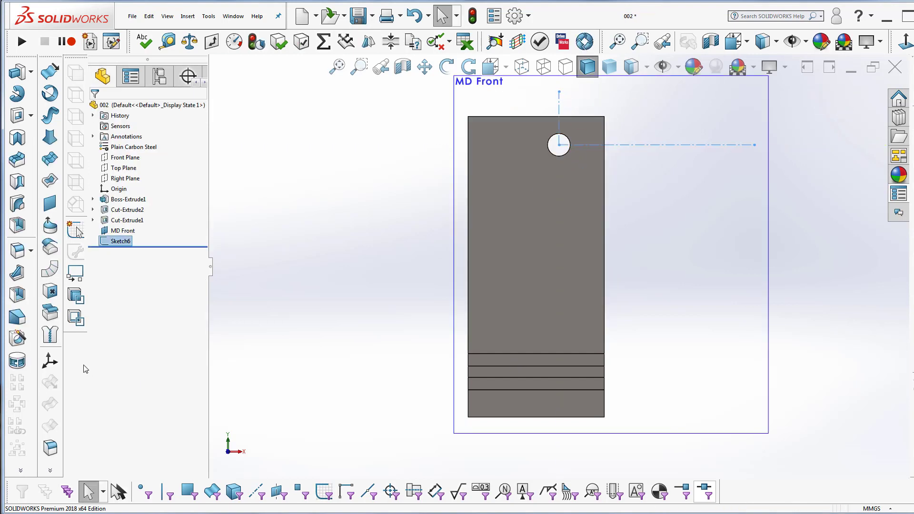
- Insert Coordinate System2 at the hole centre, X along the horizontal and Y along the vertical centerline
click(50, 361)
click(559, 145)
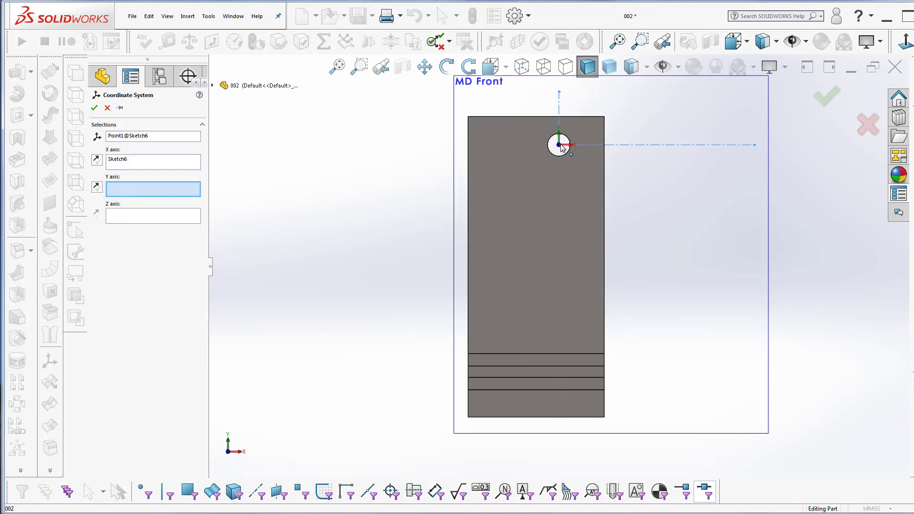
click(145, 164)
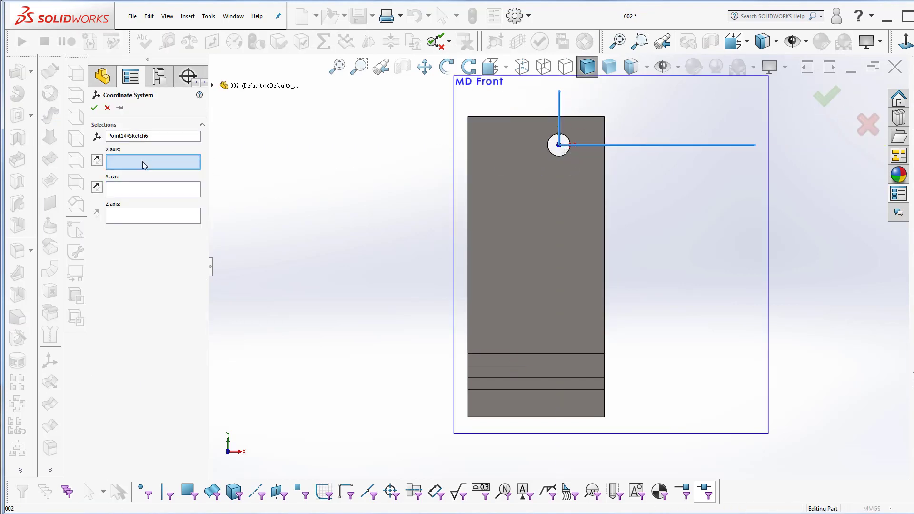
click(653, 144)
click(560, 105)
click(93, 107)
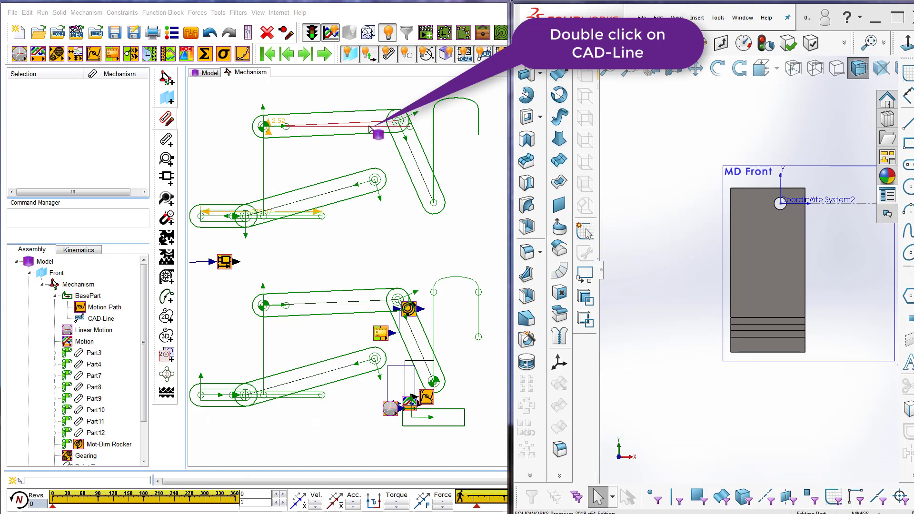
- Import part 002 from SOLIDWORKS onto the base CAD-Line via Coordinate System2, then show solids
double_click(371, 129)
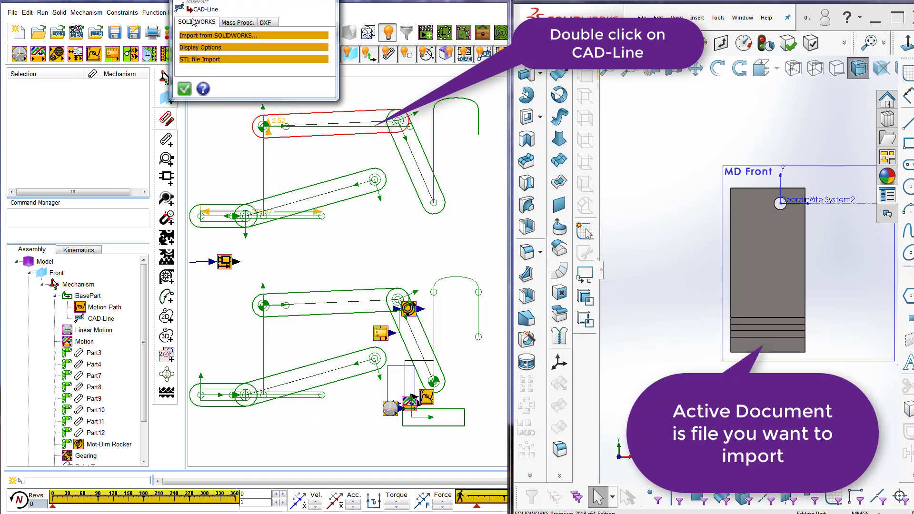
click(196, 35)
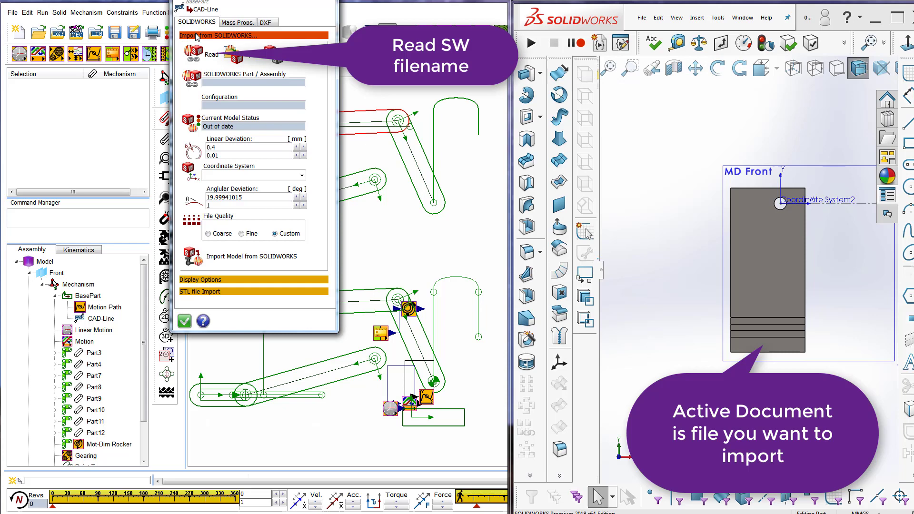
click(202, 53)
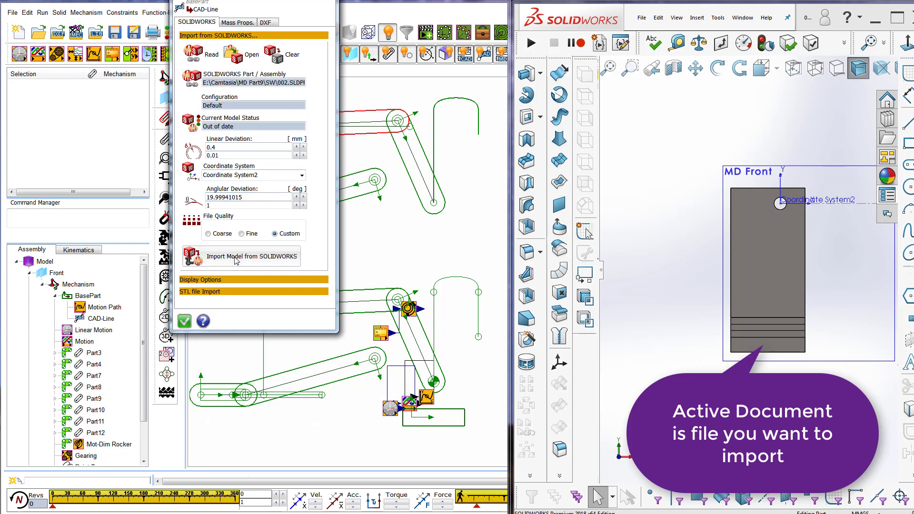
click(185, 322)
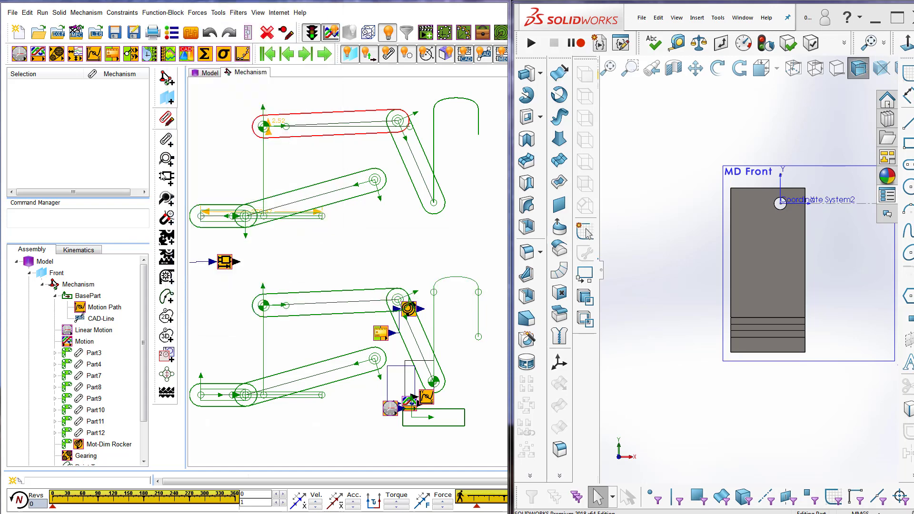
click(352, 34)
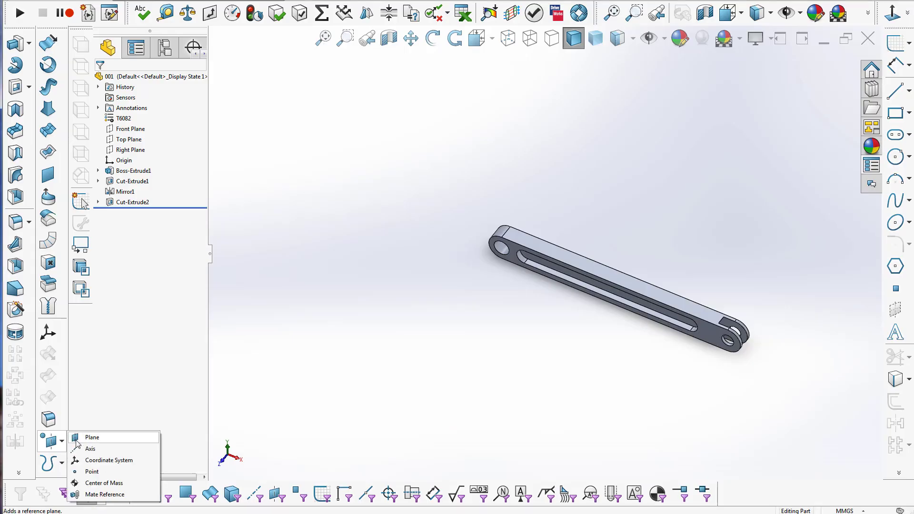
- In link 001, create Plane1 offset 30 mm from the Front Plane, flipped to the other side
click(90, 435)
click(212, 57)
click(243, 110)
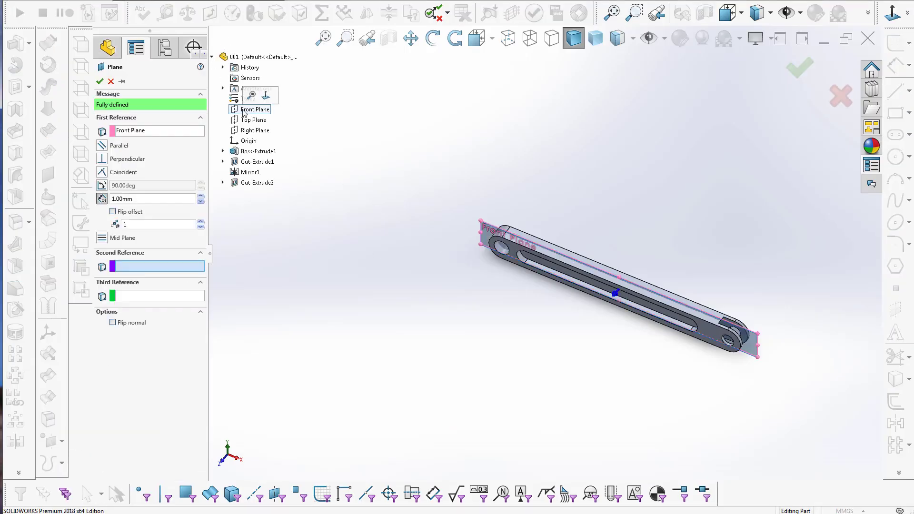
drag(142, 200, 106, 197)
text(-30)
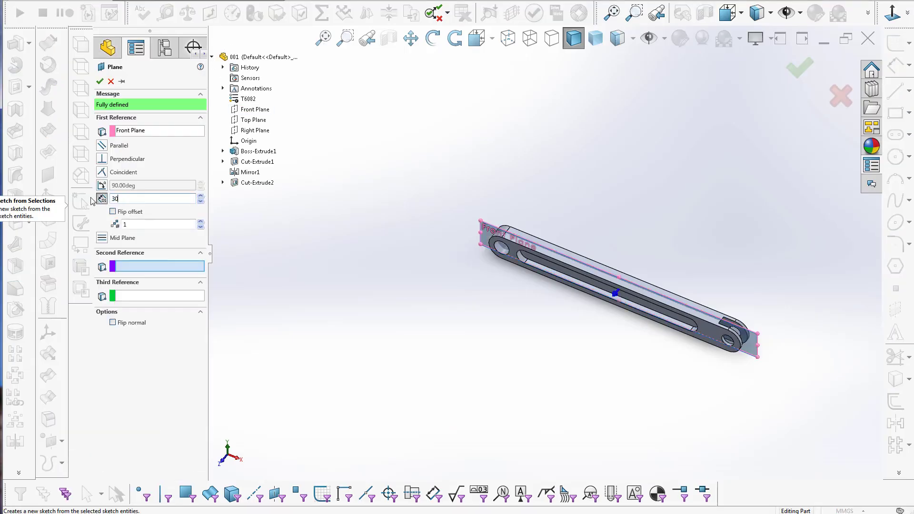
key(Return)
click(113, 212)
click(801, 69)
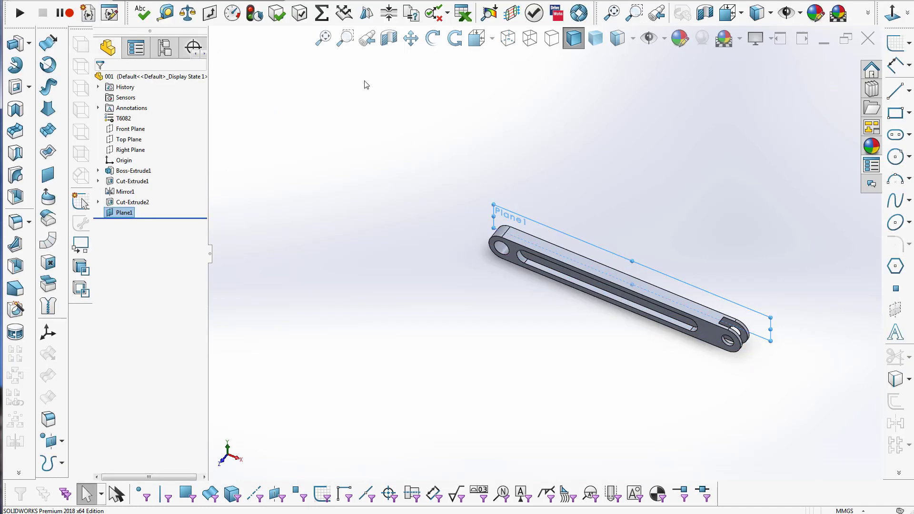
- Back in the assembly, raise Plane1's offset to 32.00mm to align with the base
click(868, 38)
click(48, 108)
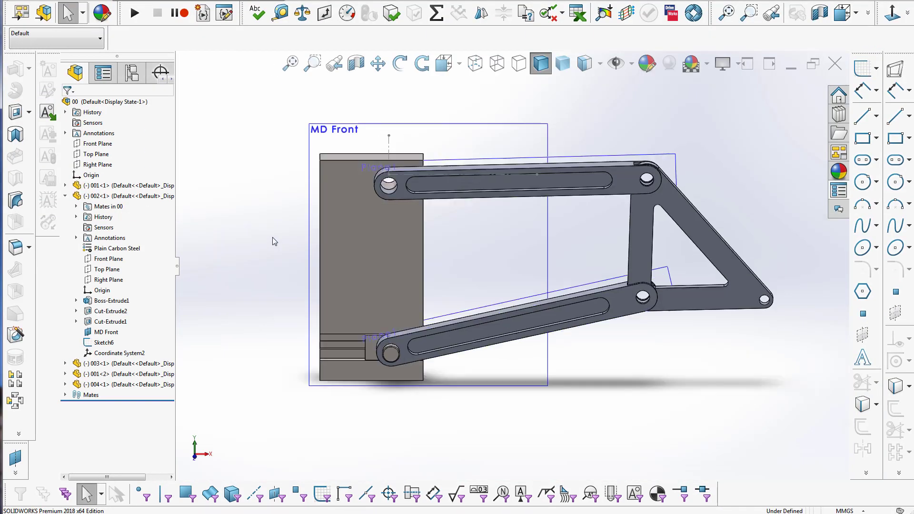
key(ctrl+5)
click(65, 185)
click(102, 332)
click(93, 307)
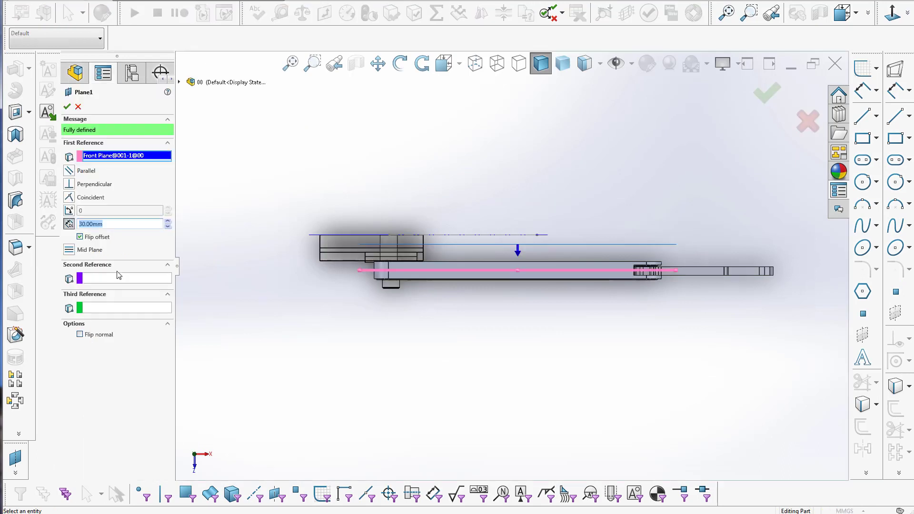
click(168, 222)
click(168, 222)
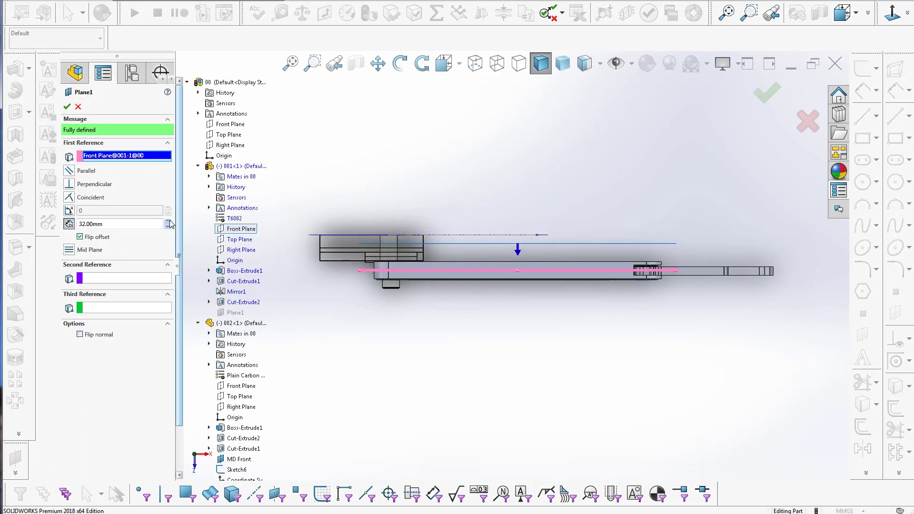
click(170, 220)
click(767, 93)
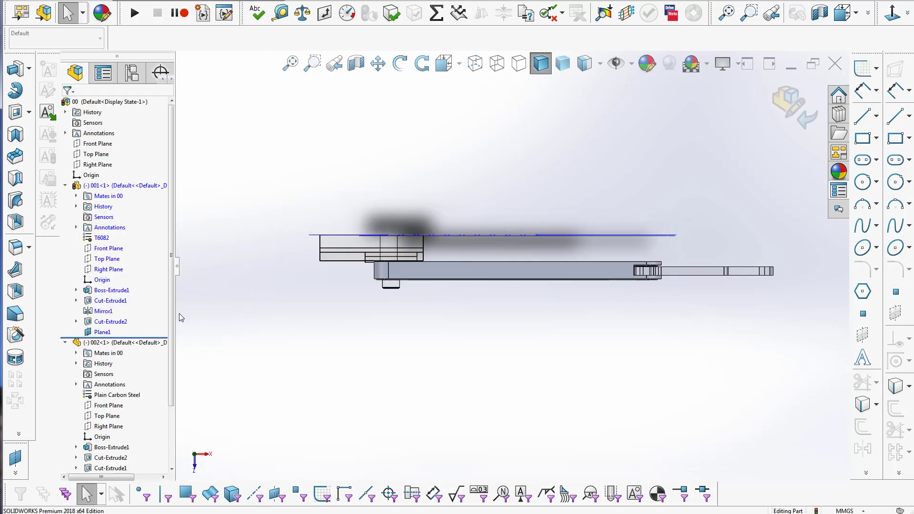
- Start Sketch4 on Plane1 and draw a centerline between the left and right hole centres
click(102, 332)
click(113, 307)
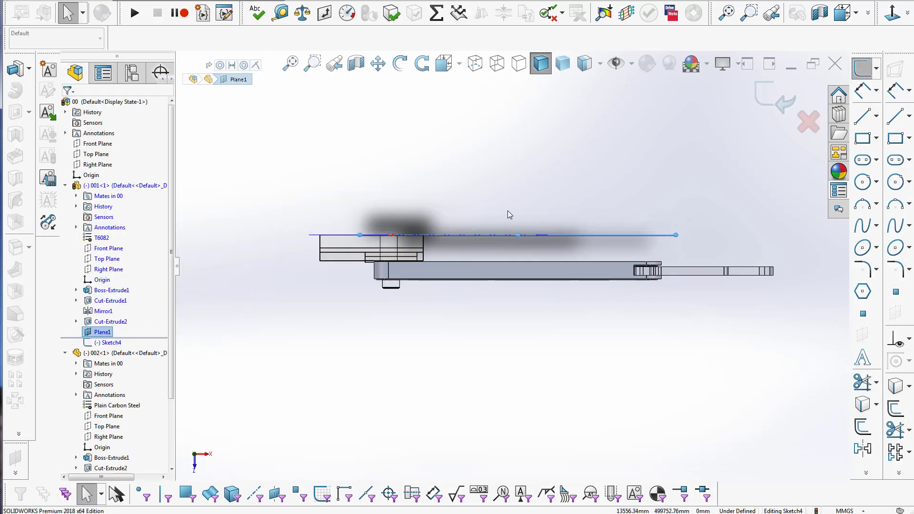
click(433, 181)
key(ctrl+8)
click(866, 472)
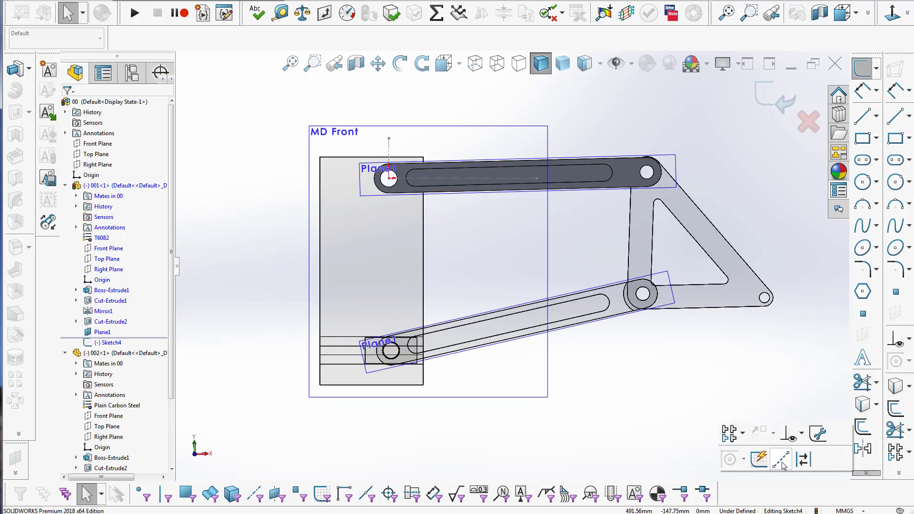
click(781, 459)
click(389, 178)
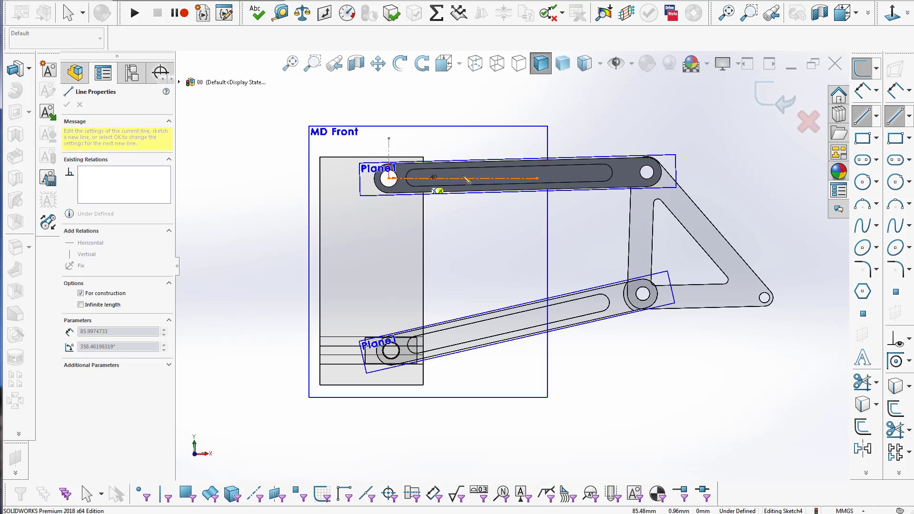
click(647, 172)
key(Escape)
key(Escape)
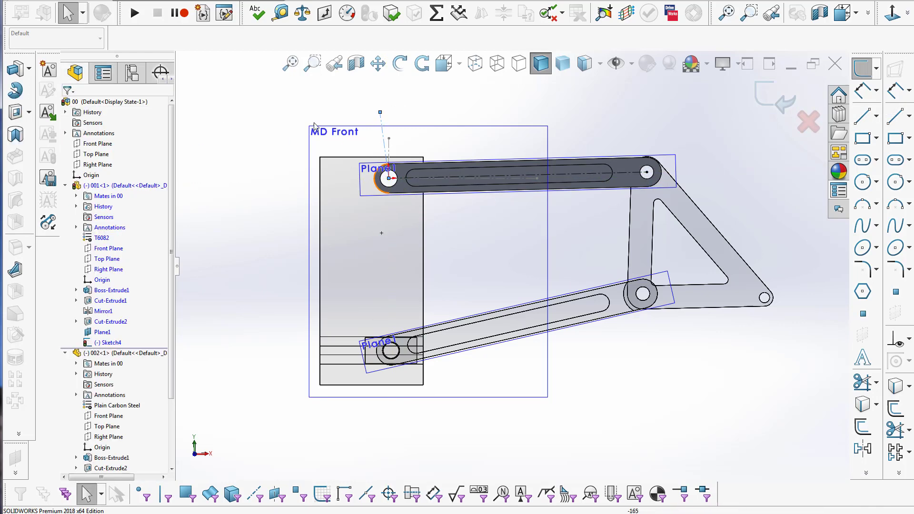
- Make the two centerlines perpendicular and exit Sketch4
click(384, 145)
ctrl+click(443, 177)
click(67, 293)
click(65, 101)
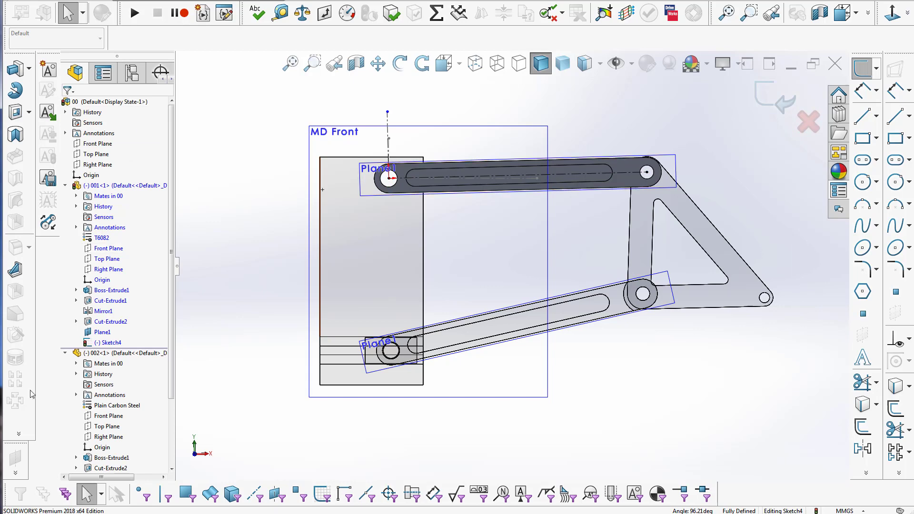
click(15, 474)
click(783, 108)
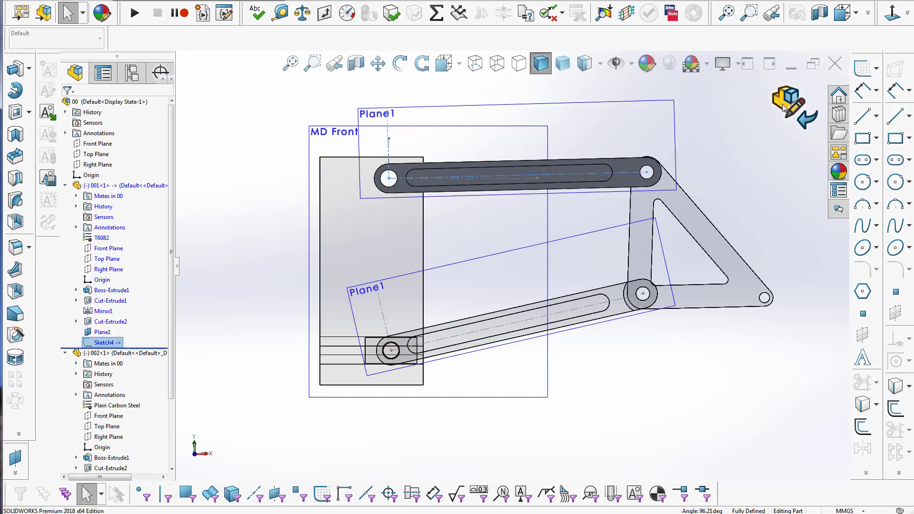
- Insert Coordinate System1 at the left hole centre, X along the link centerline, Y along the perpendicular one
click(60, 460)
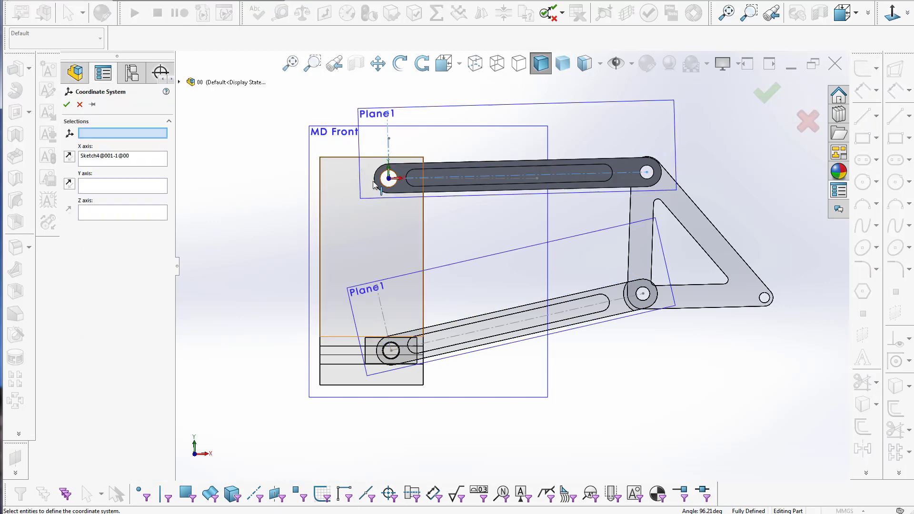
click(100, 157)
key(Delete)
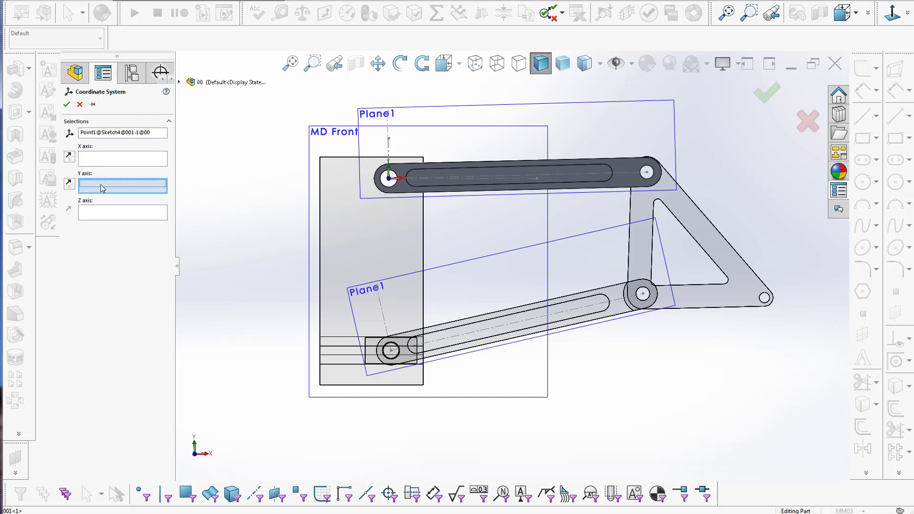
click(647, 172)
click(389, 139)
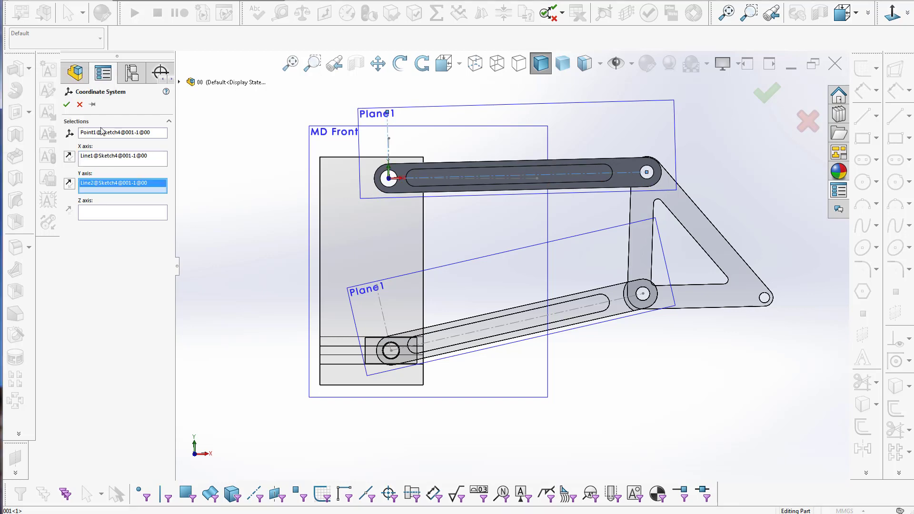
click(67, 104)
click(205, 212)
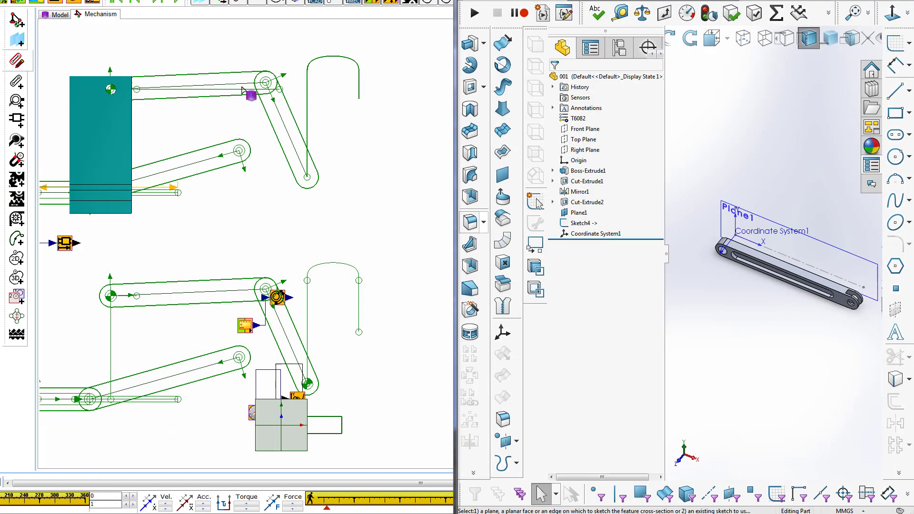
- Import link 001 from SOLIDWORKS onto CAD-Line10 as a blue solid
double_click(247, 91)
click(244, 257)
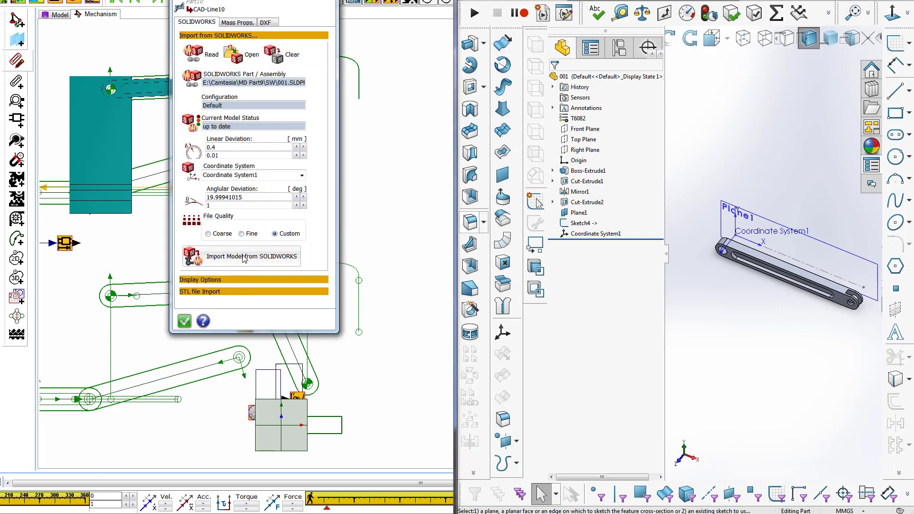
click(0, 55)
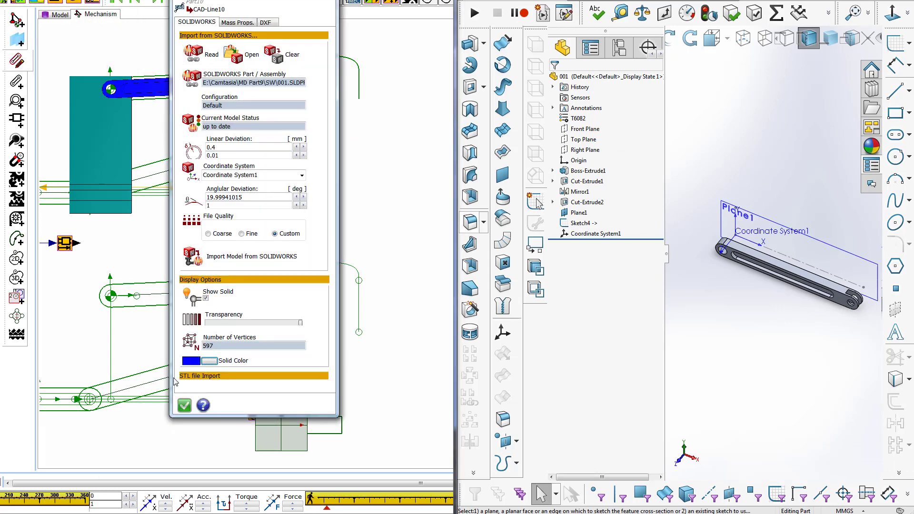
click(185, 405)
middle_drag(174, 242, 174, 242)
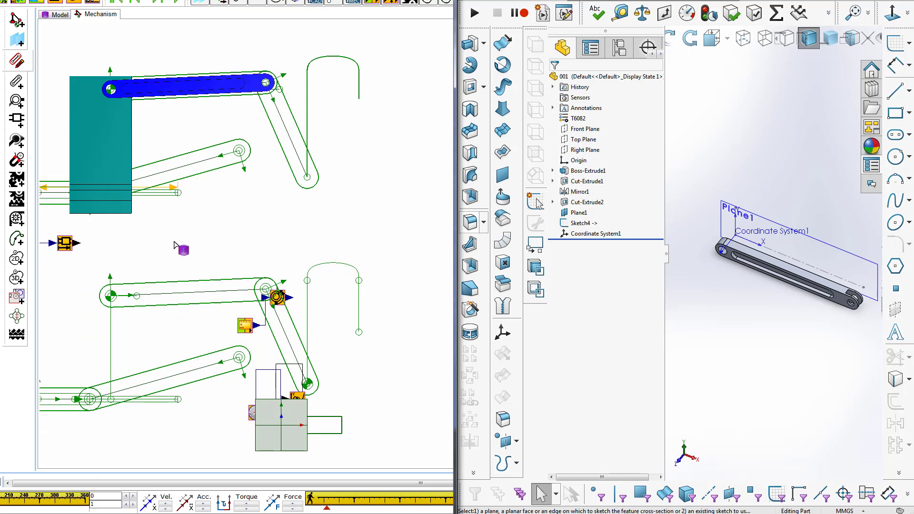
- In Part12, draw a long line and make it coincident with the origin
double_click(206, 177)
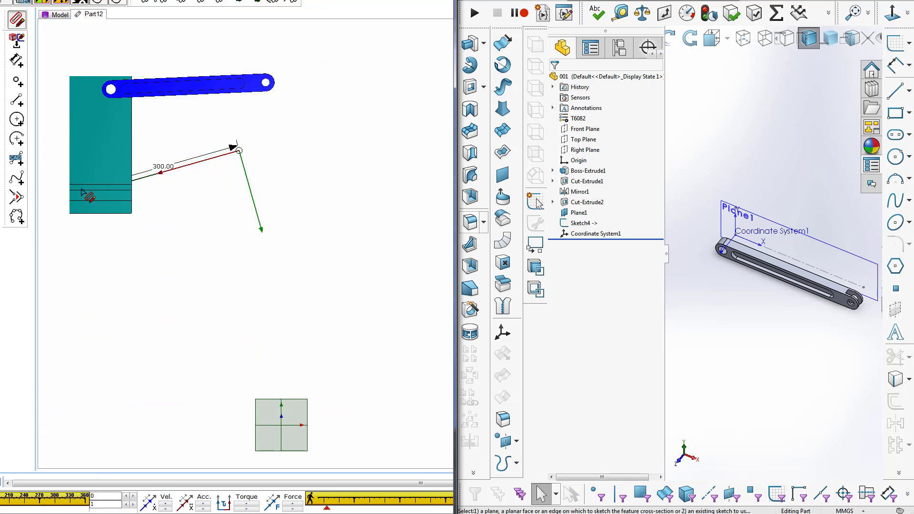
click(17, 159)
mouse_move(90, 192)
mouse_down()
mouse_move(253, 169)
mouse_move(311, 135)
mouse_up()
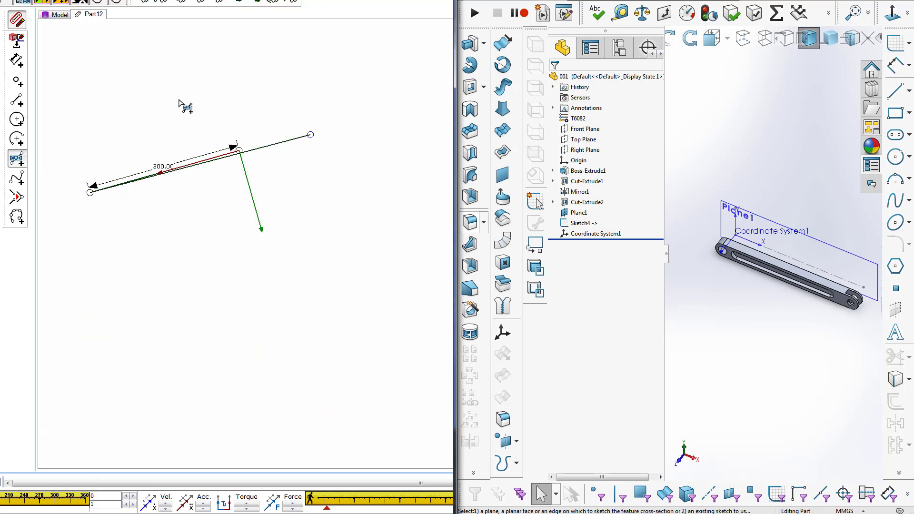
click(290, 2)
click(276, 144)
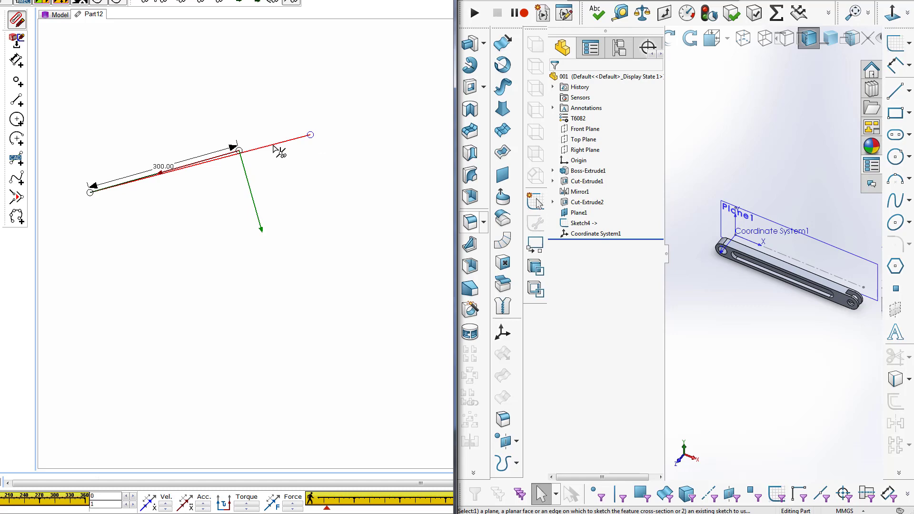
click(241, 150)
click(17, 19)
- Import link 001 onto CAD-Line2 as a maroon solid and run the mechanism
double_click(263, 144)
click(196, 54)
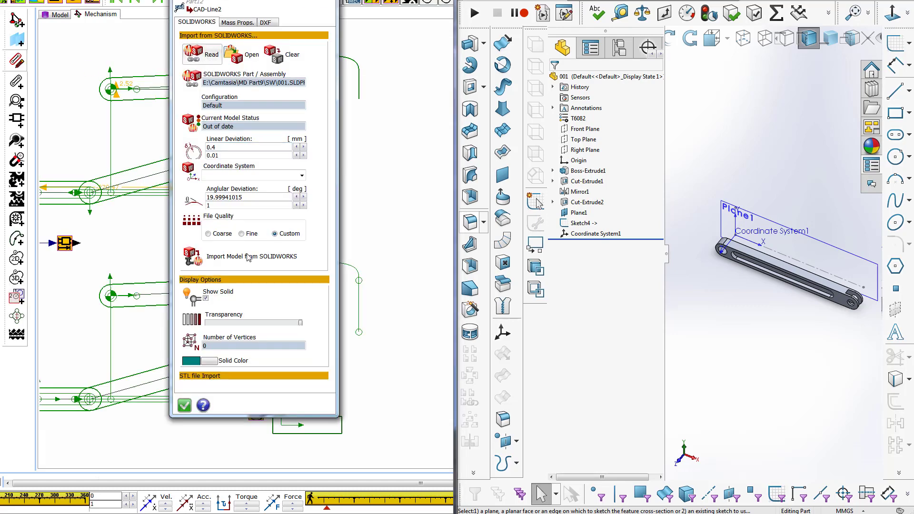
click(247, 254)
click(212, 362)
click(4, 0)
click(0, 57)
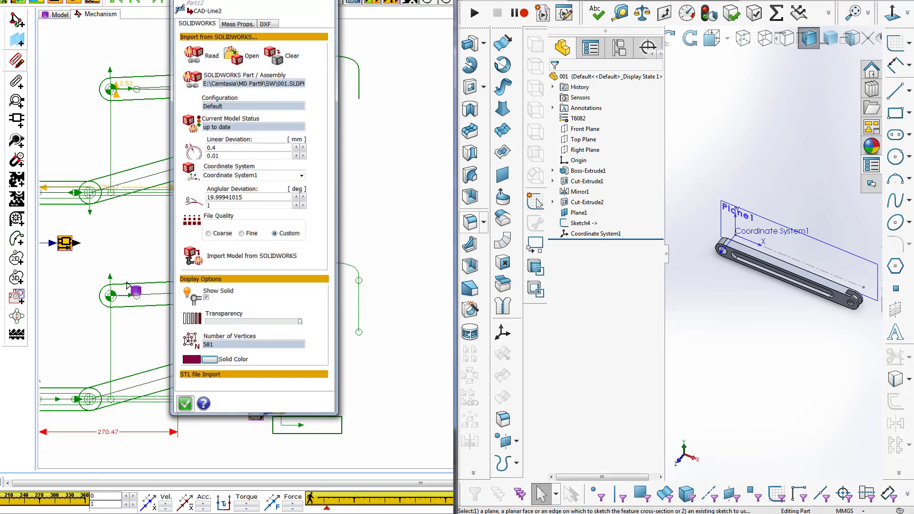
click(185, 405)
click(139, 2)
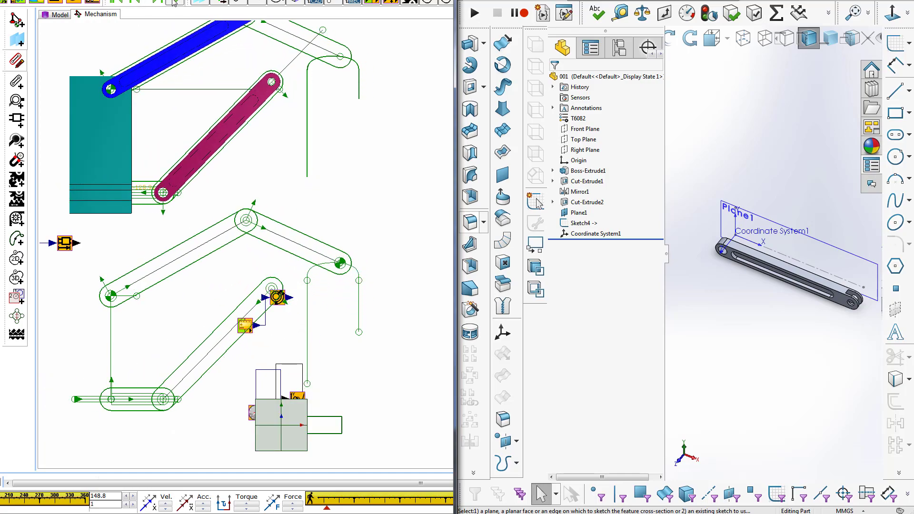